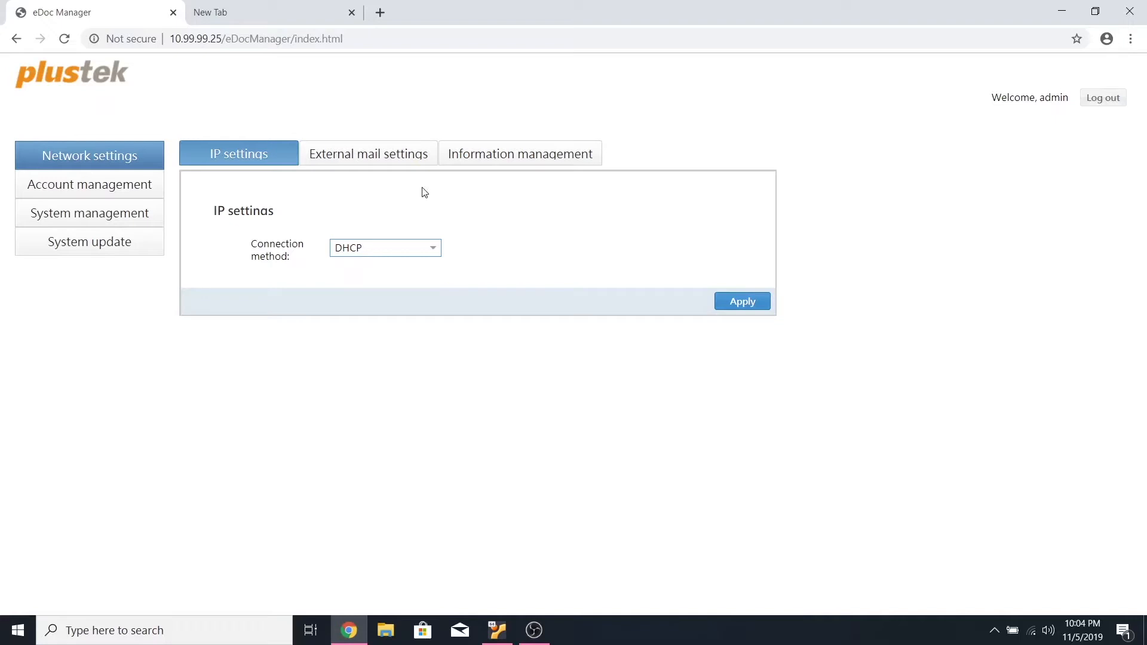
Leave the connection method on DHCP and SMTP security on none, then view the Plustek-eDoc host overview
left_click(431, 246)
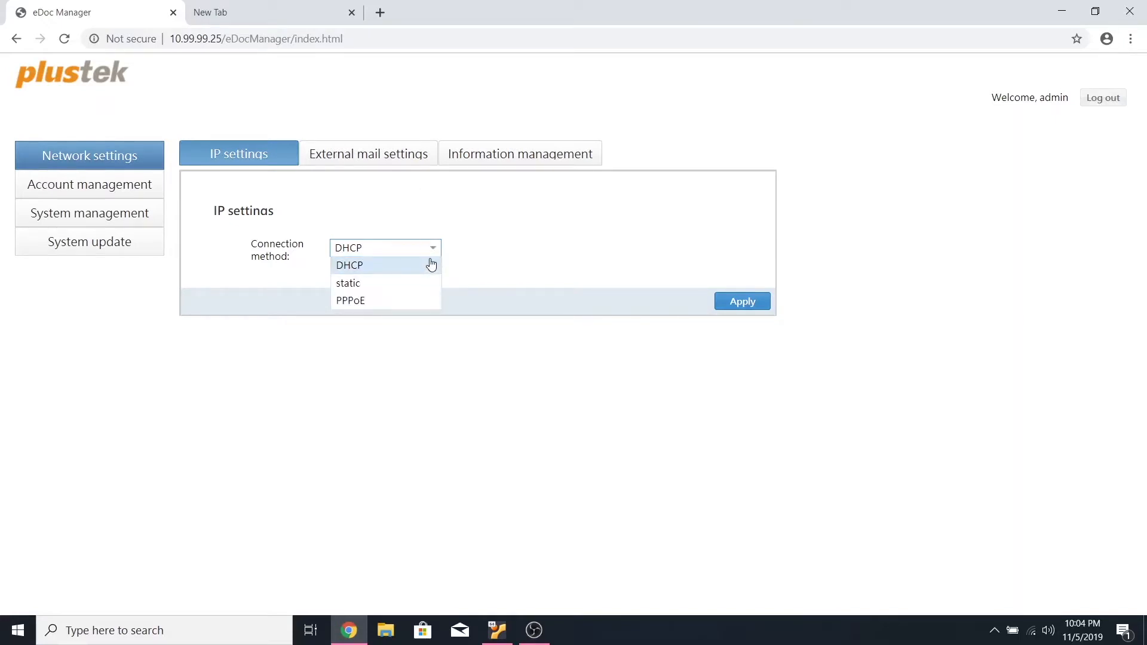
left_click(432, 264)
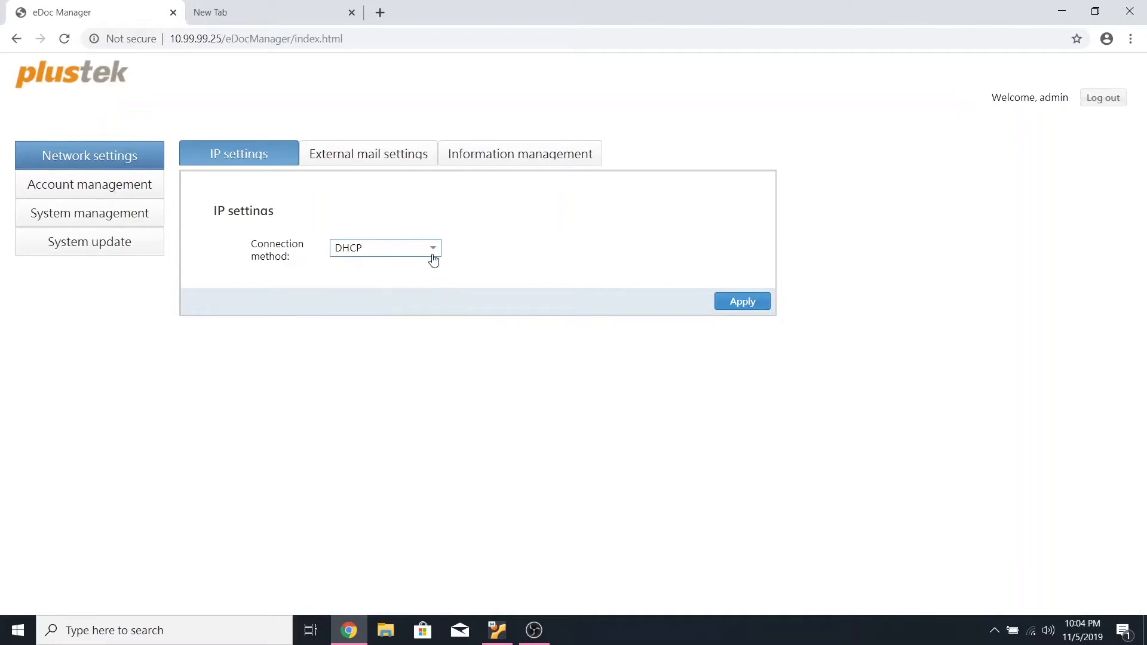
left_click(418, 165)
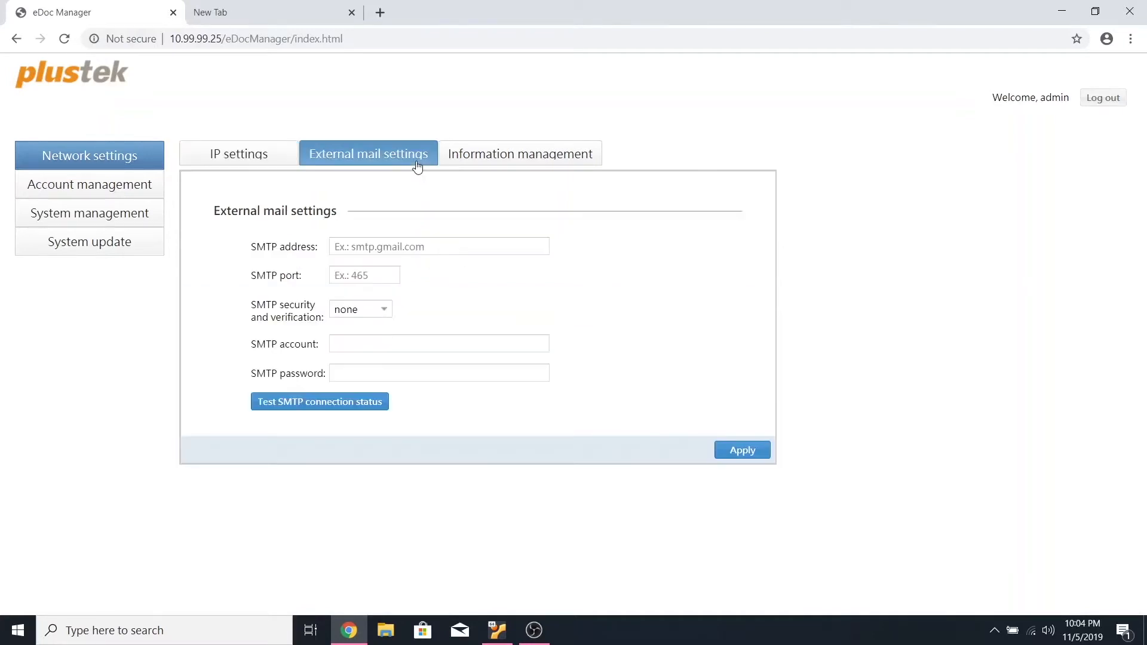
left_click(391, 317)
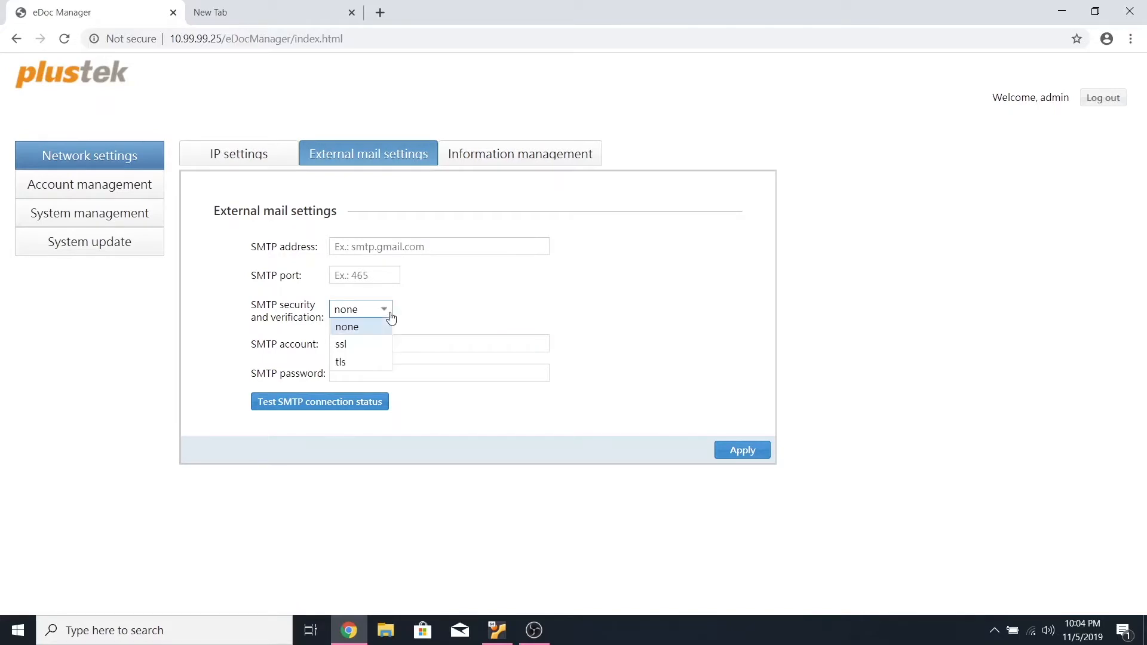
left_click(391, 316)
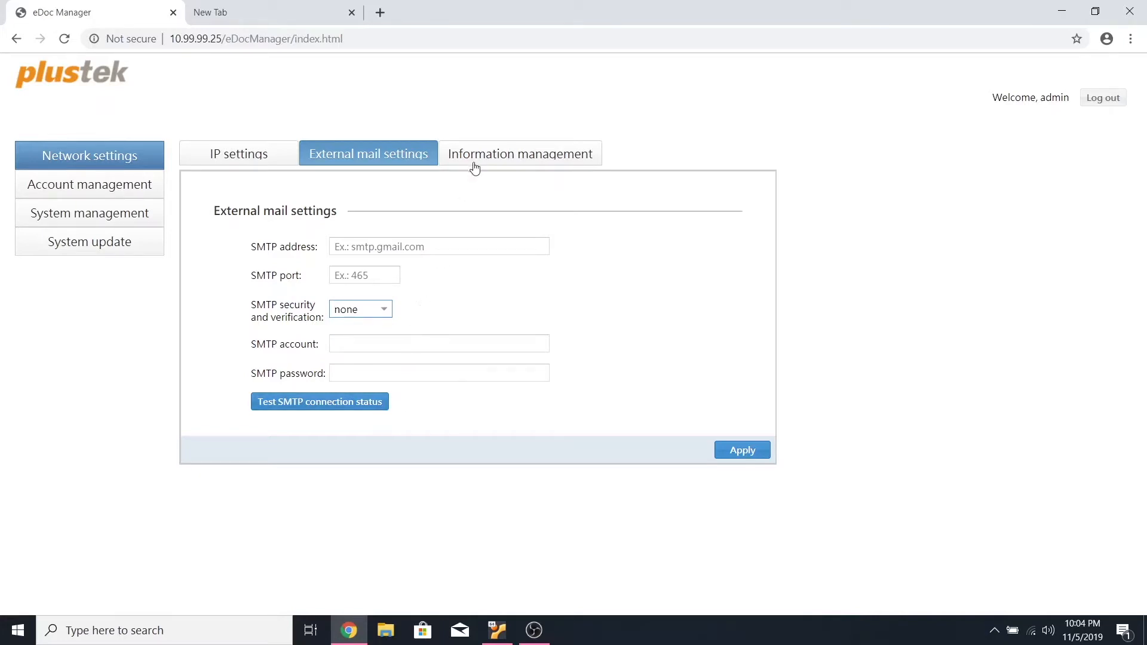
left_click(497, 169)
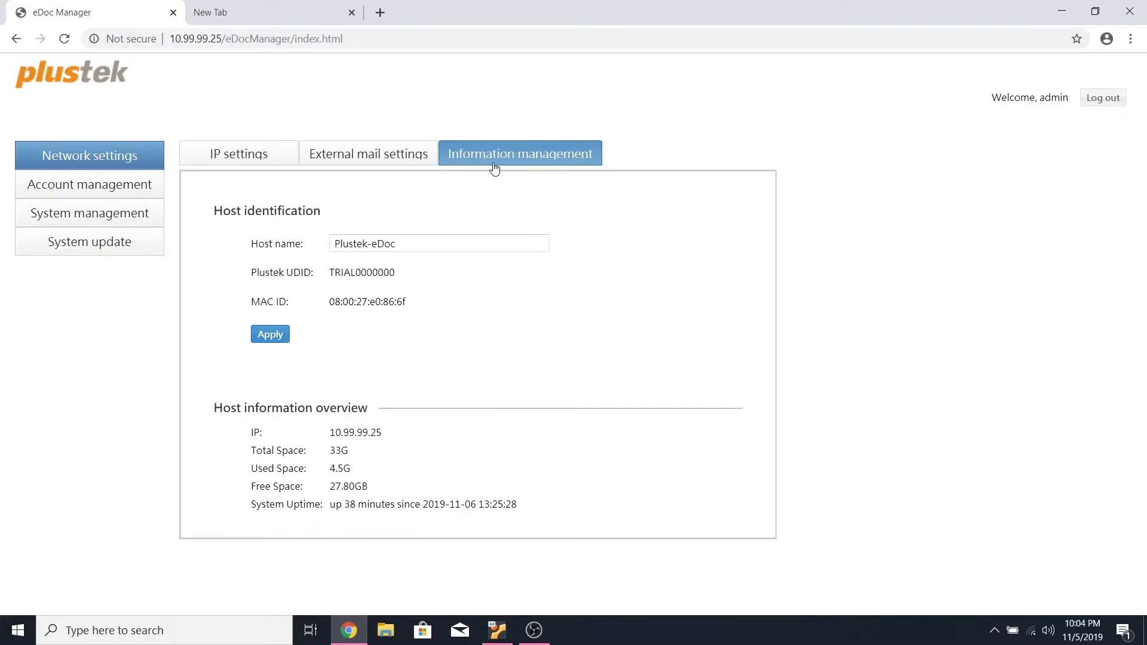
Delete the first Finance Team user account, passing its data to the other Finance Team user
left_click(151, 189)
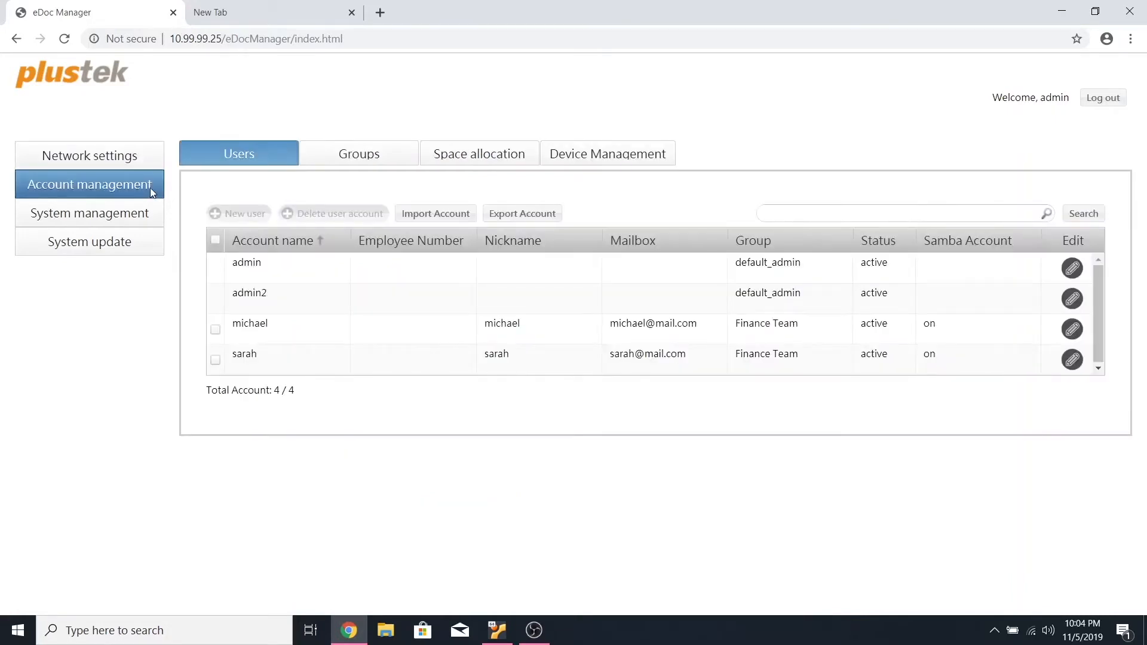
left_click(216, 331)
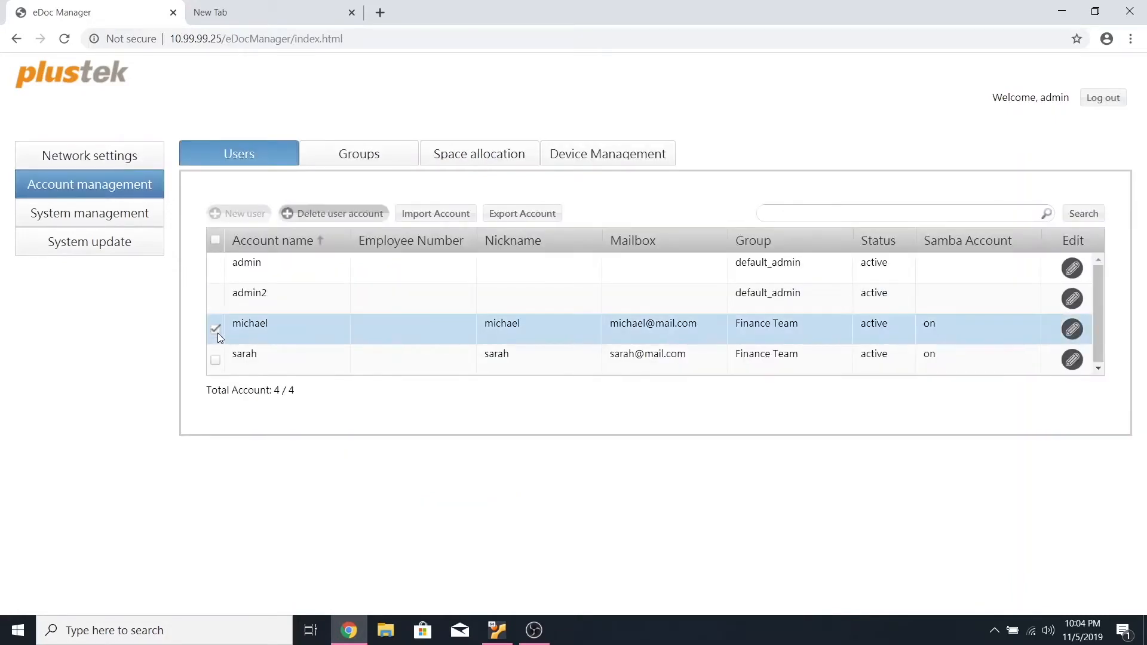
left_click(332, 216)
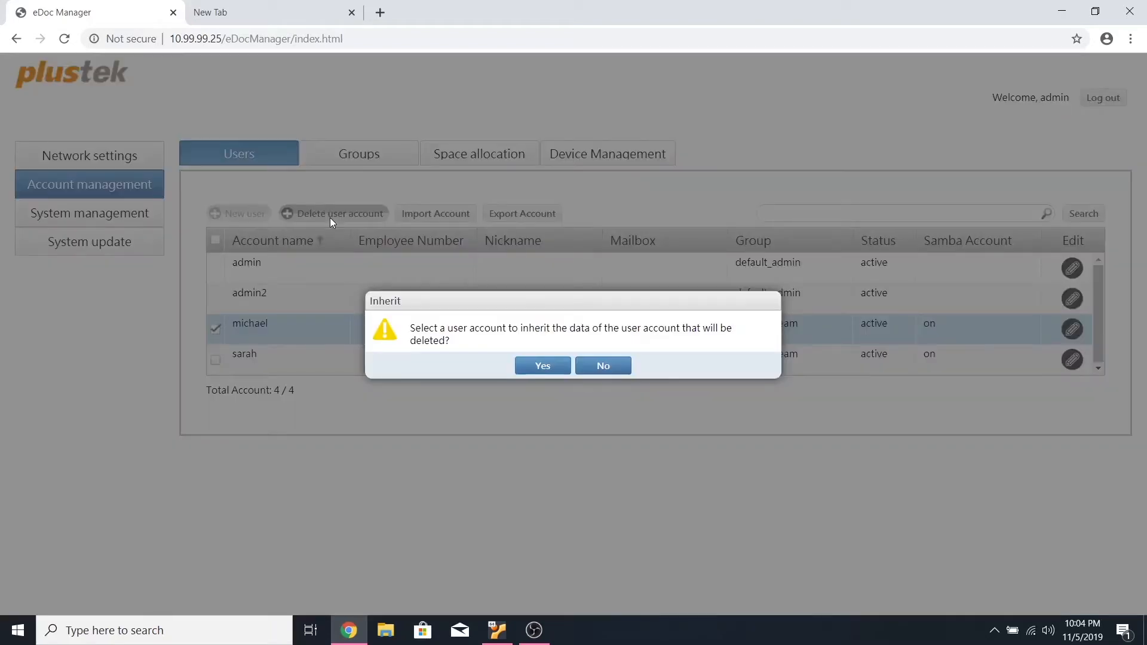
left_click(547, 368)
left_click(650, 353)
left_click(638, 372)
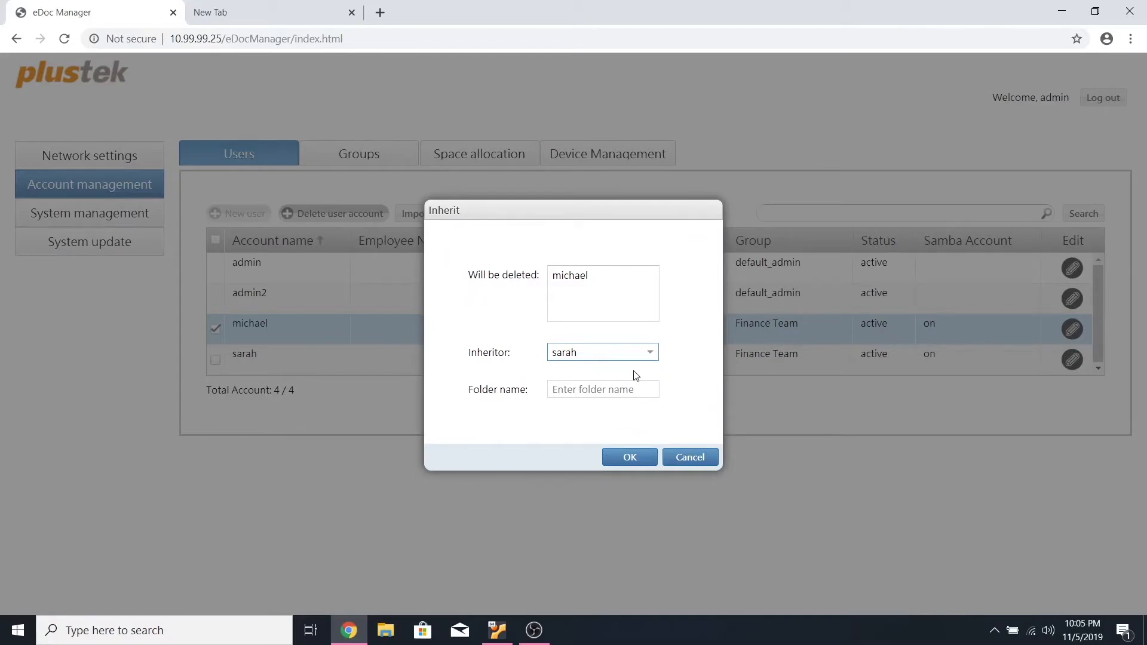
left_click(630, 457)
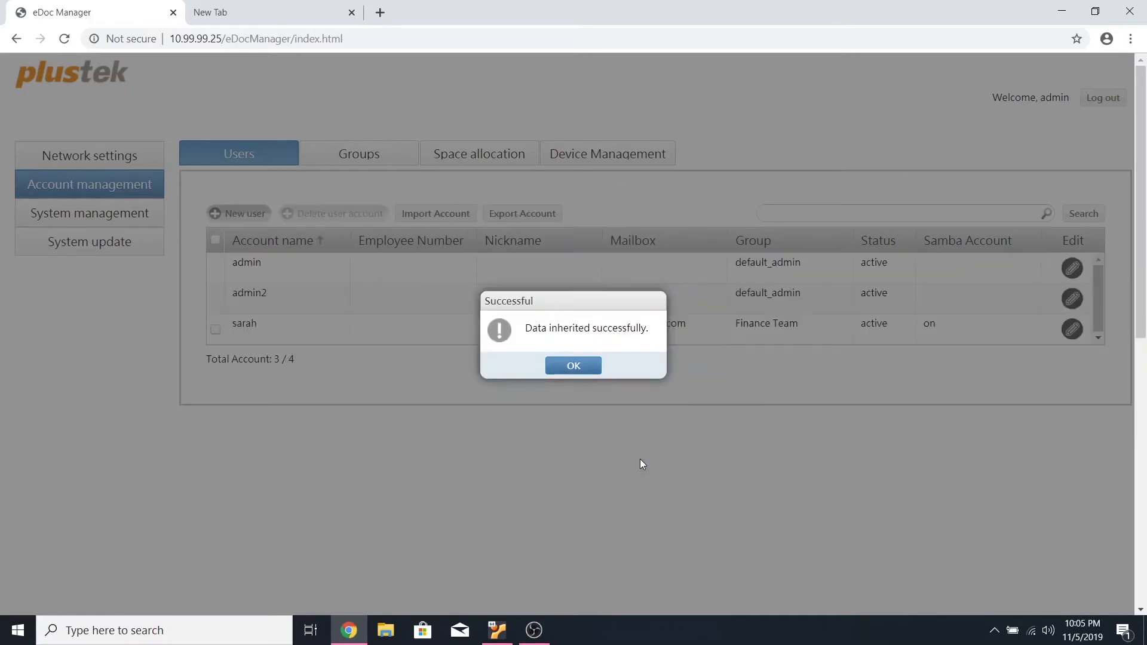
left_click(581, 380)
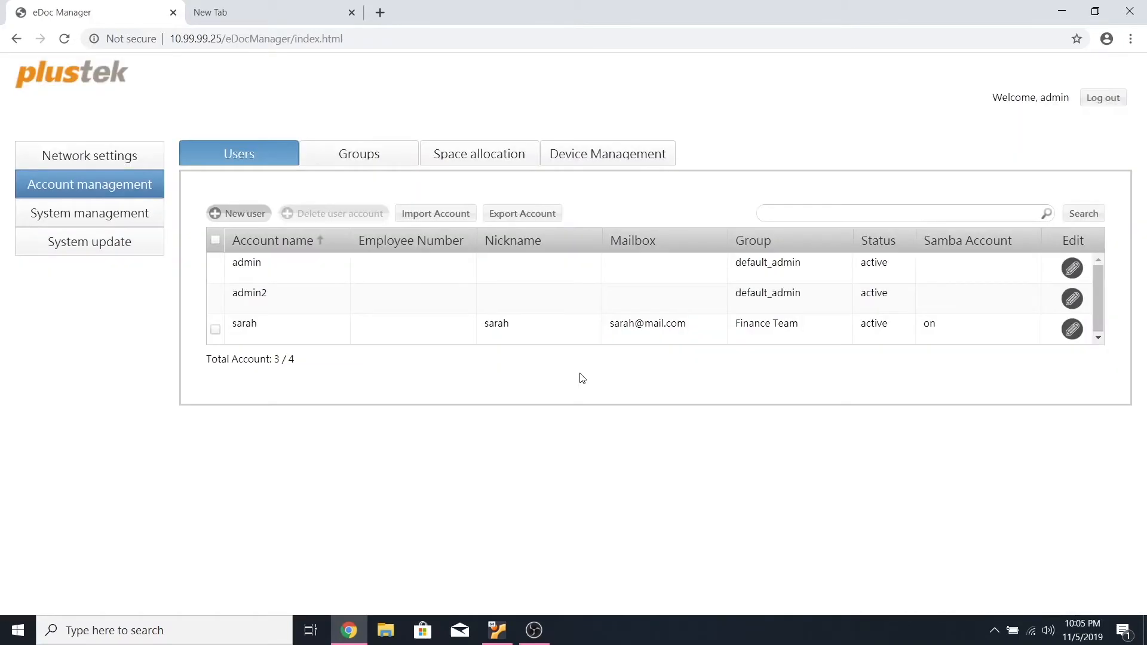
Create a new user account with its account name and e-mail address, then check its Edit form
left_click(245, 216)
left_click(634, 202)
type("da")
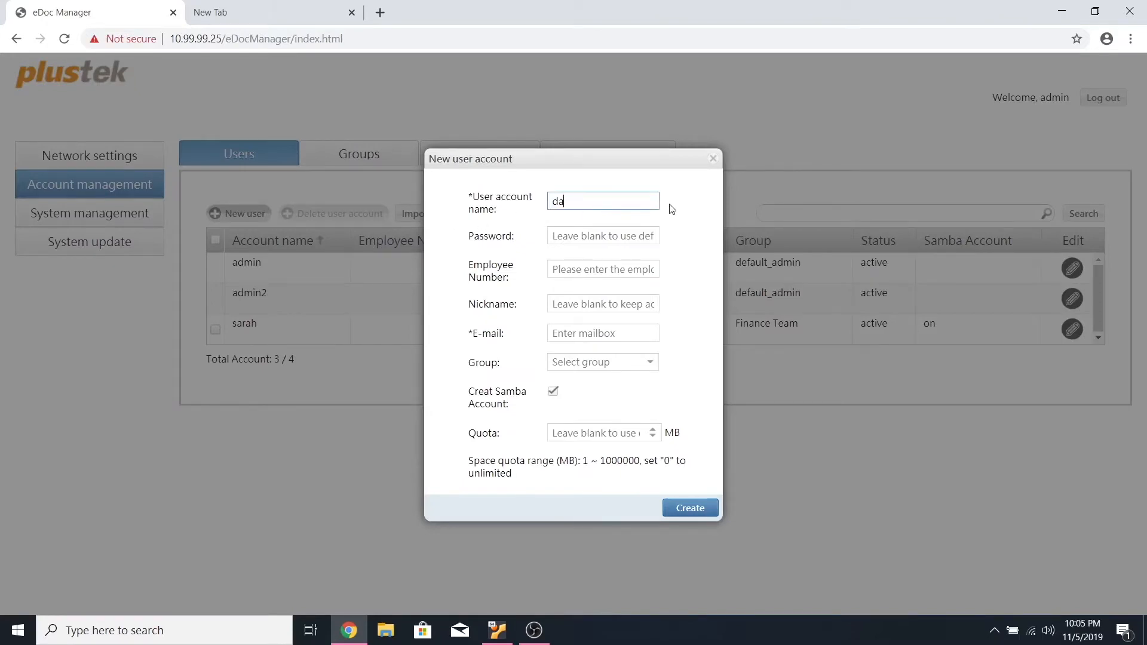
type("vid")
left_click(628, 331)
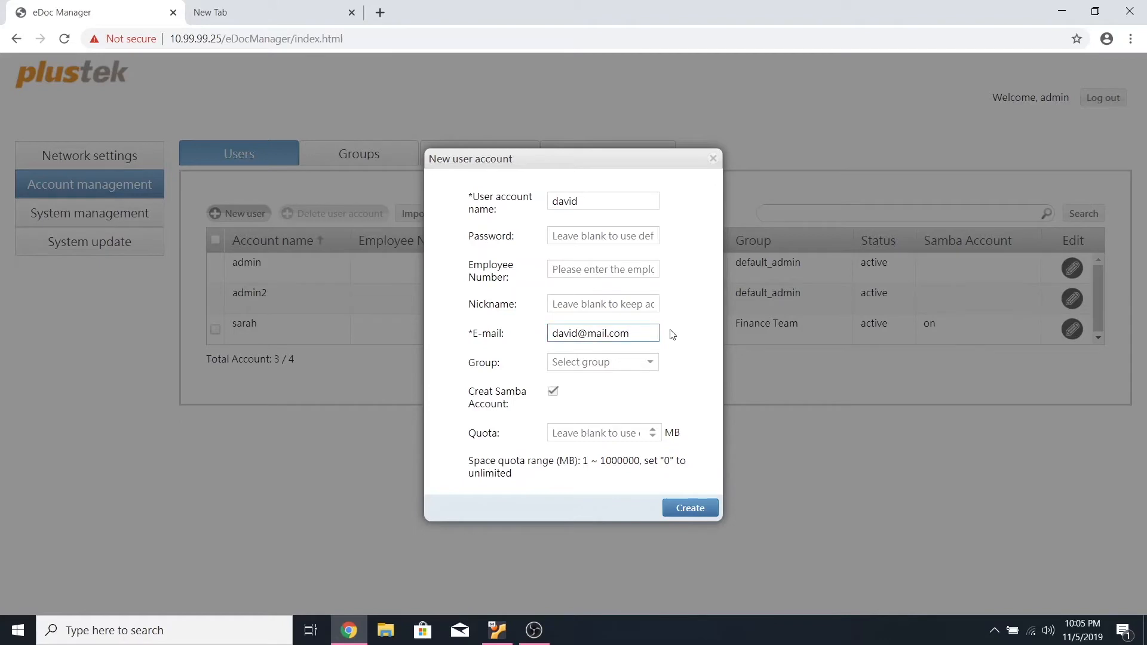
left_click(693, 509)
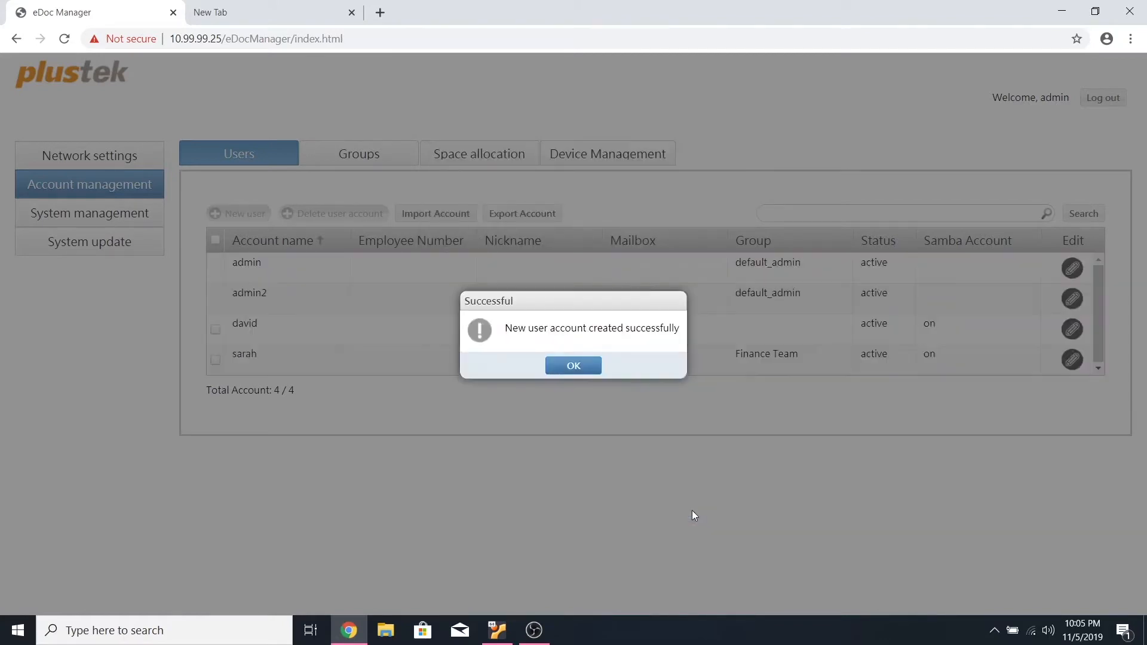
left_click(584, 367)
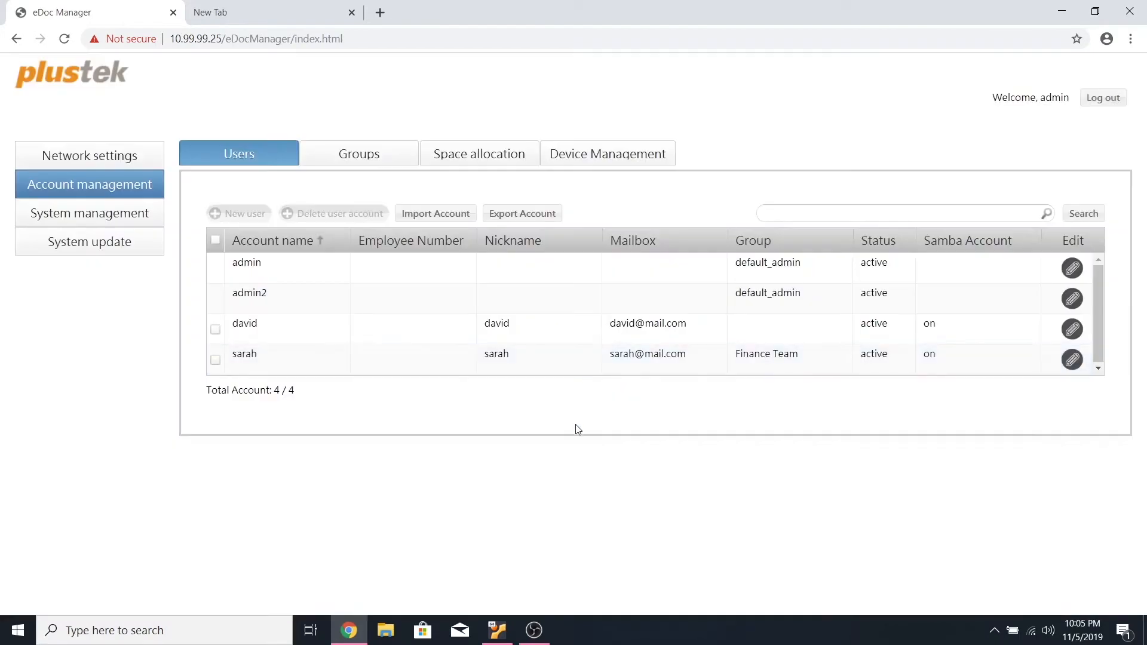
left_click(1075, 331)
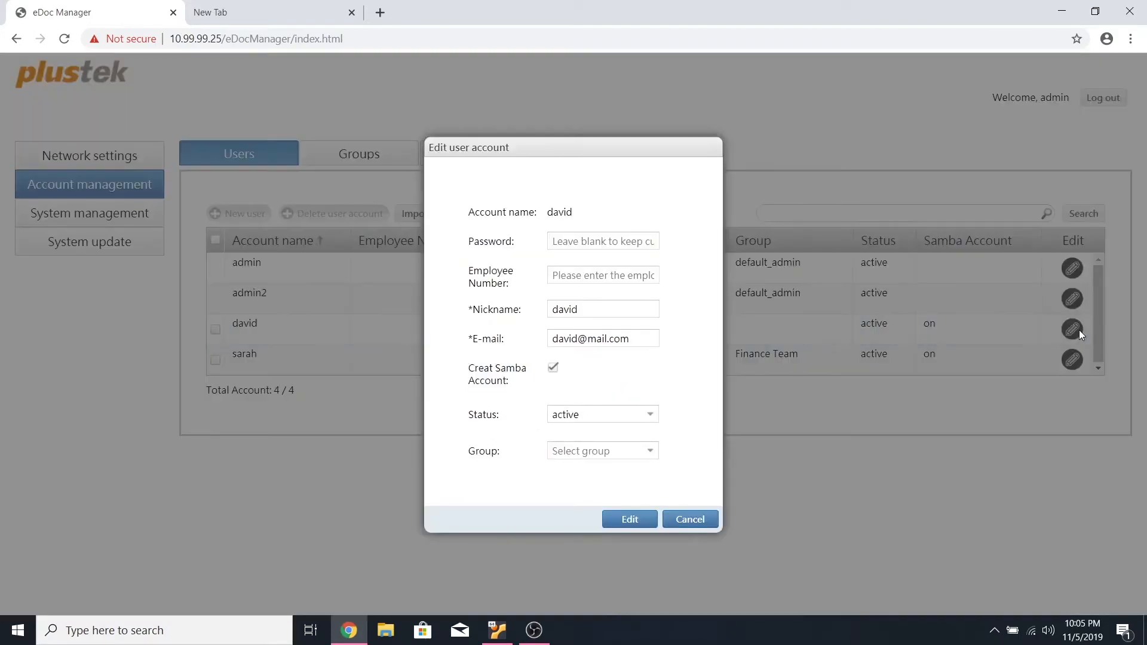
key("Escape")
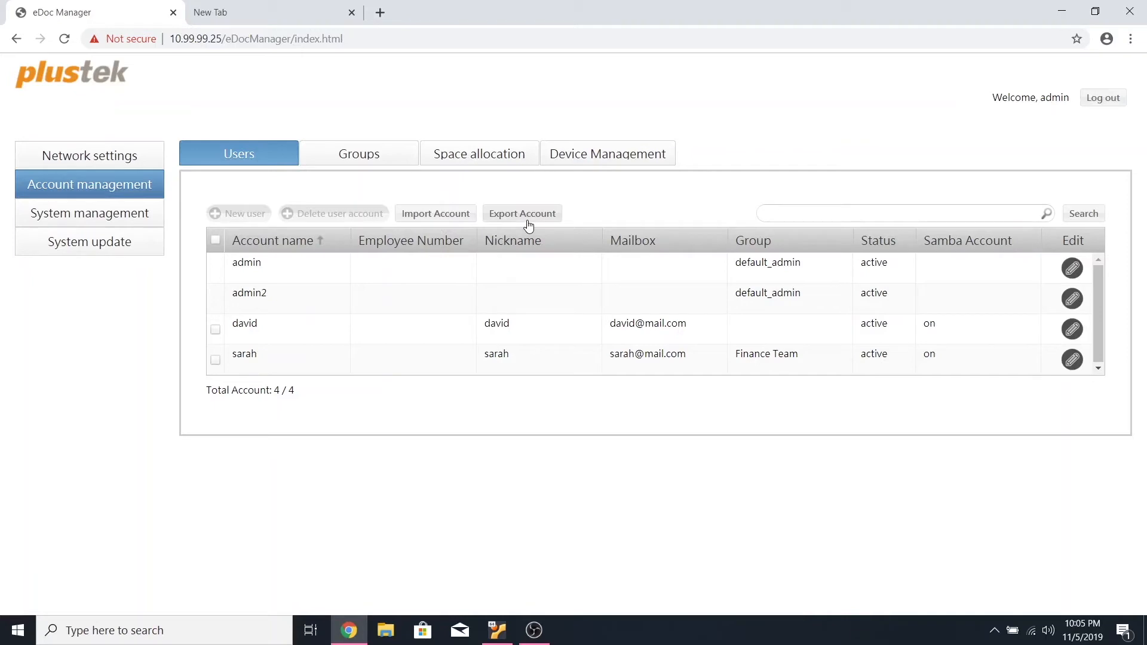
Open the group list and cancel out of the New group form
left_click(394, 171)
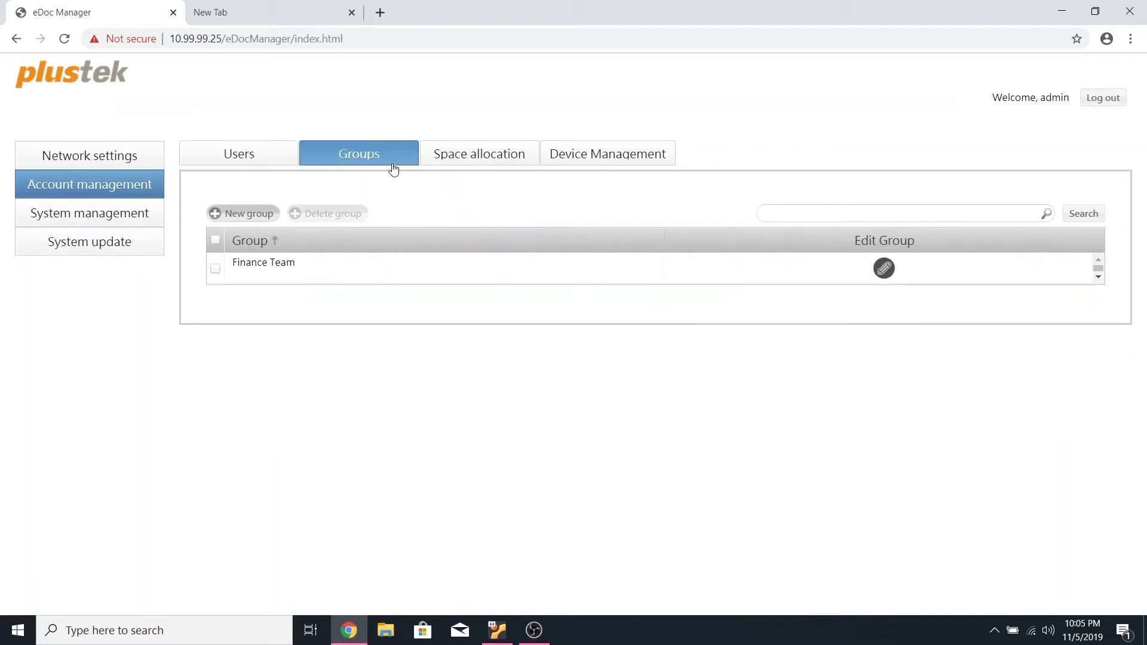
left_click(256, 221)
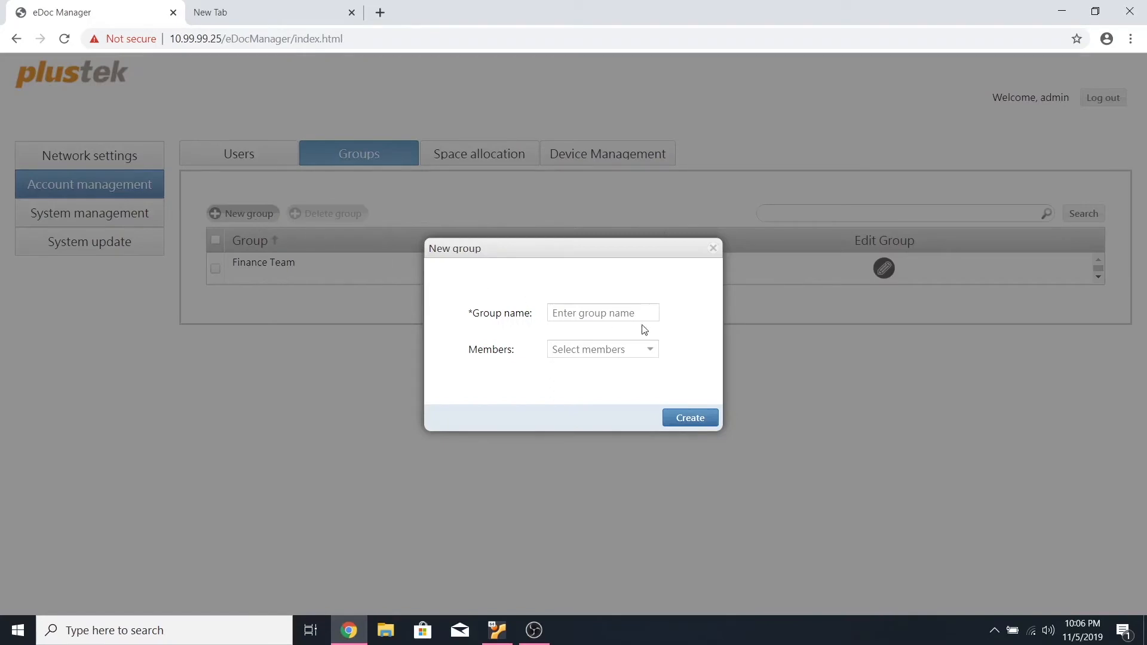
left_click(719, 250)
Add the new user as a member of the Finance Team group and save
left_click(885, 270)
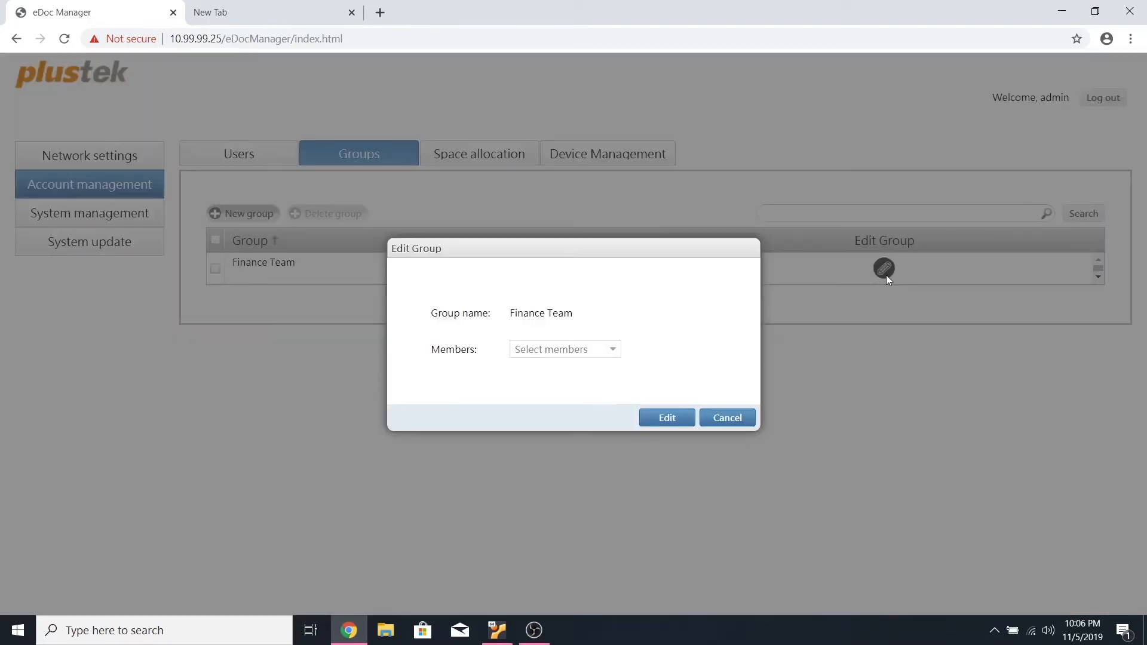
left_click(612, 351)
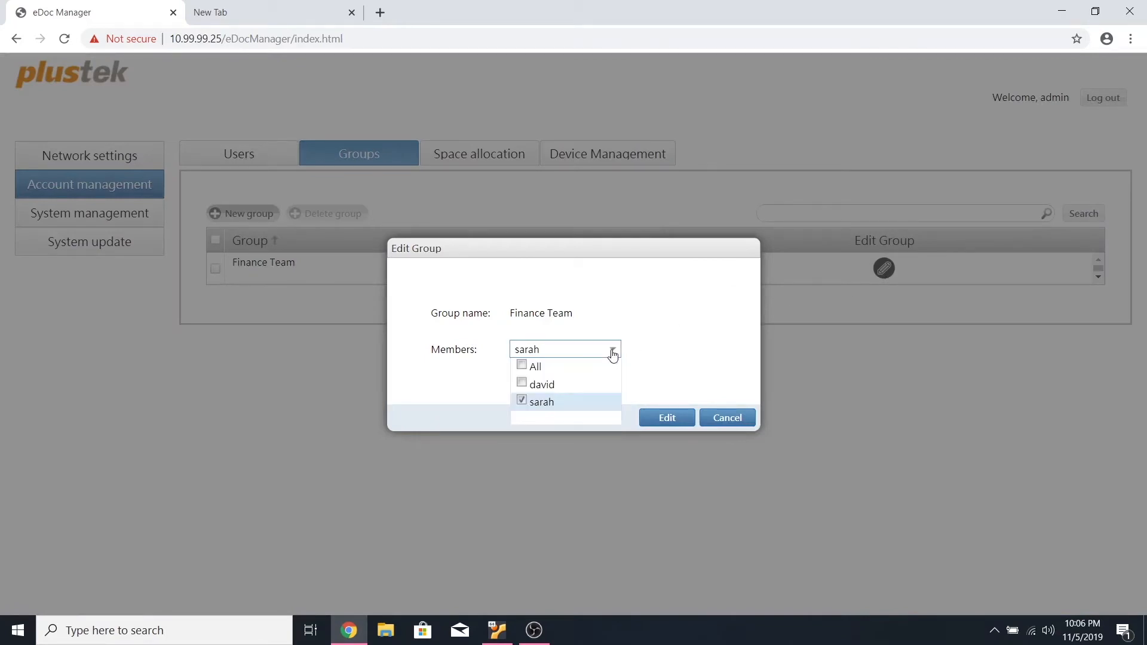
left_click(521, 385)
left_click(610, 352)
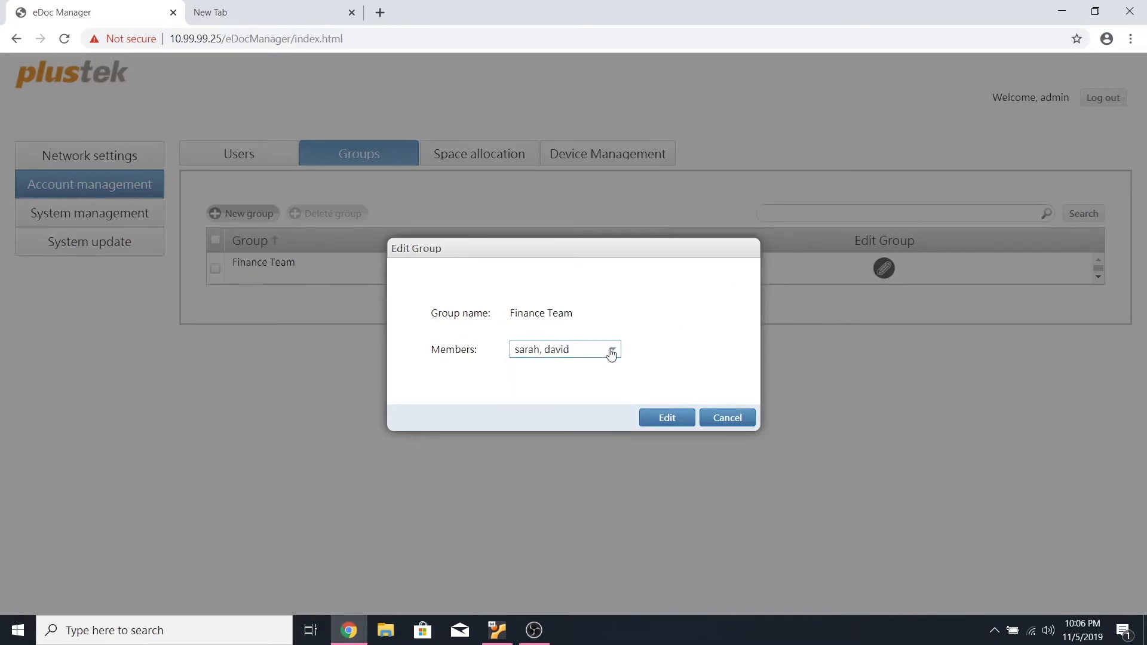
left_click(686, 419)
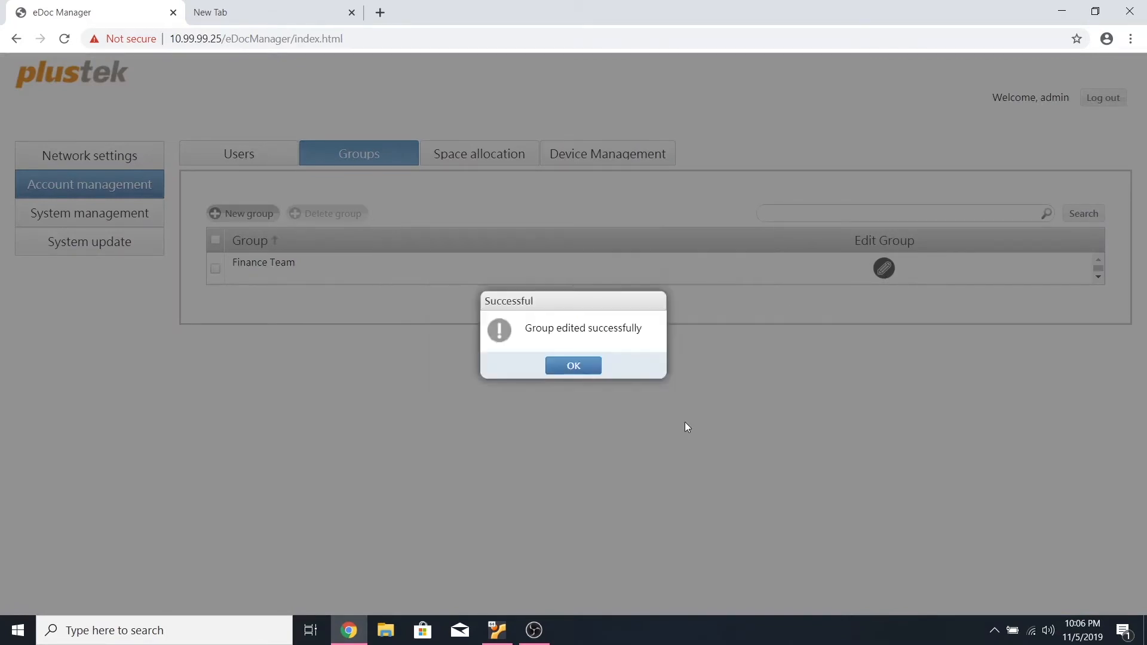
left_click(574, 367)
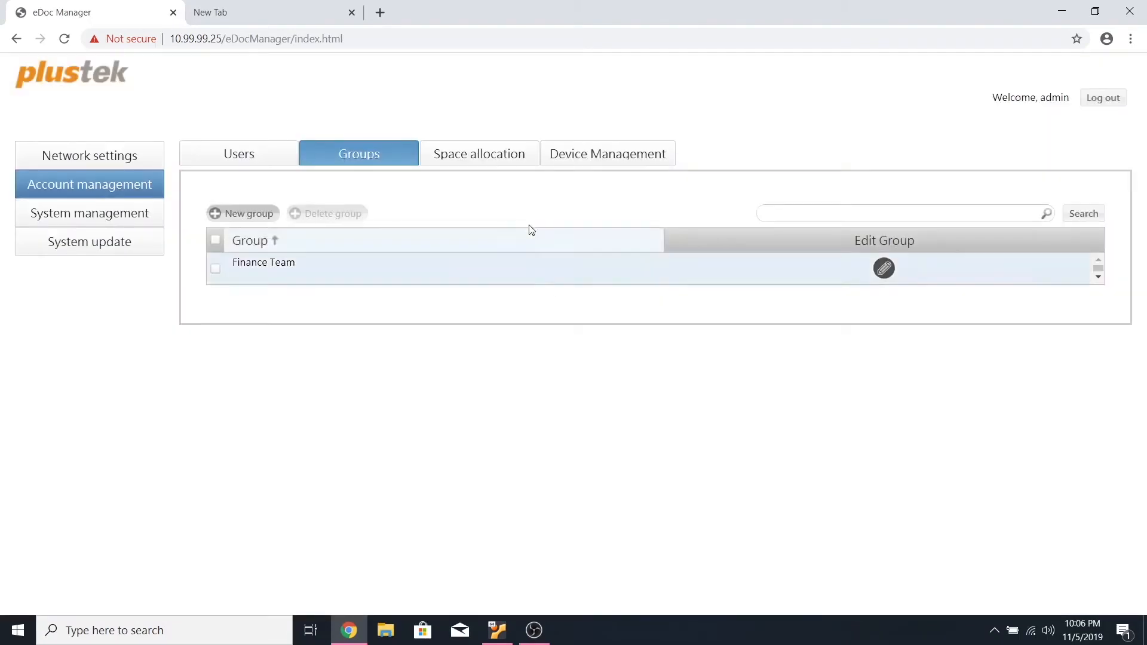
Change the Finance Team member's quota from 10000 MB to 0, making it unlimited
left_click(500, 166)
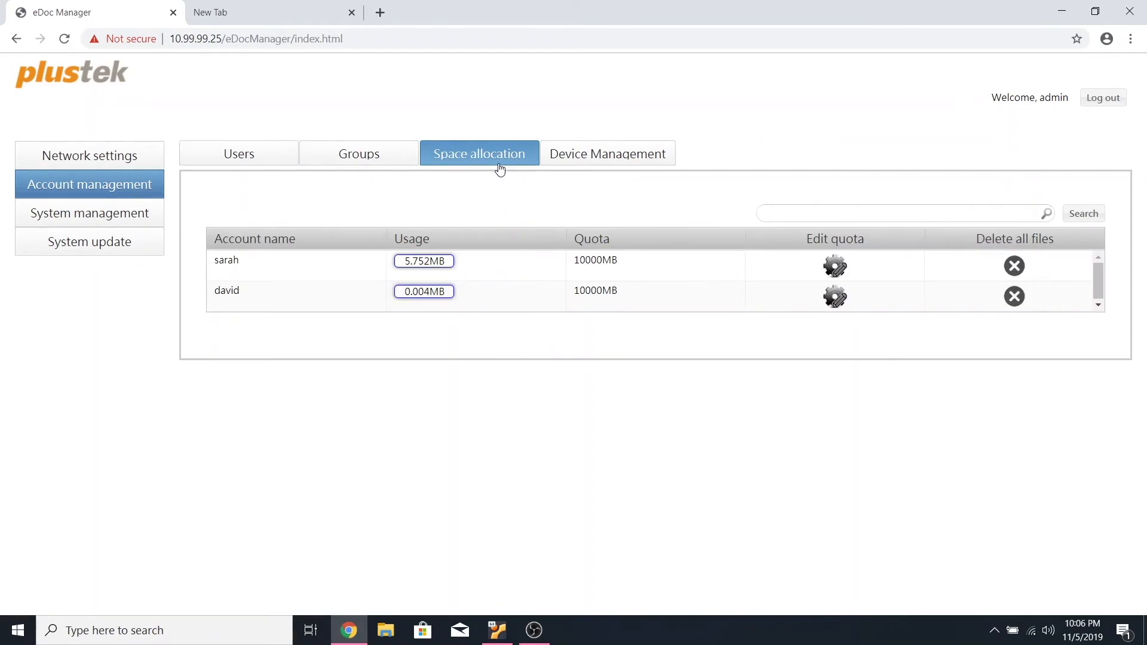
left_click(835, 276)
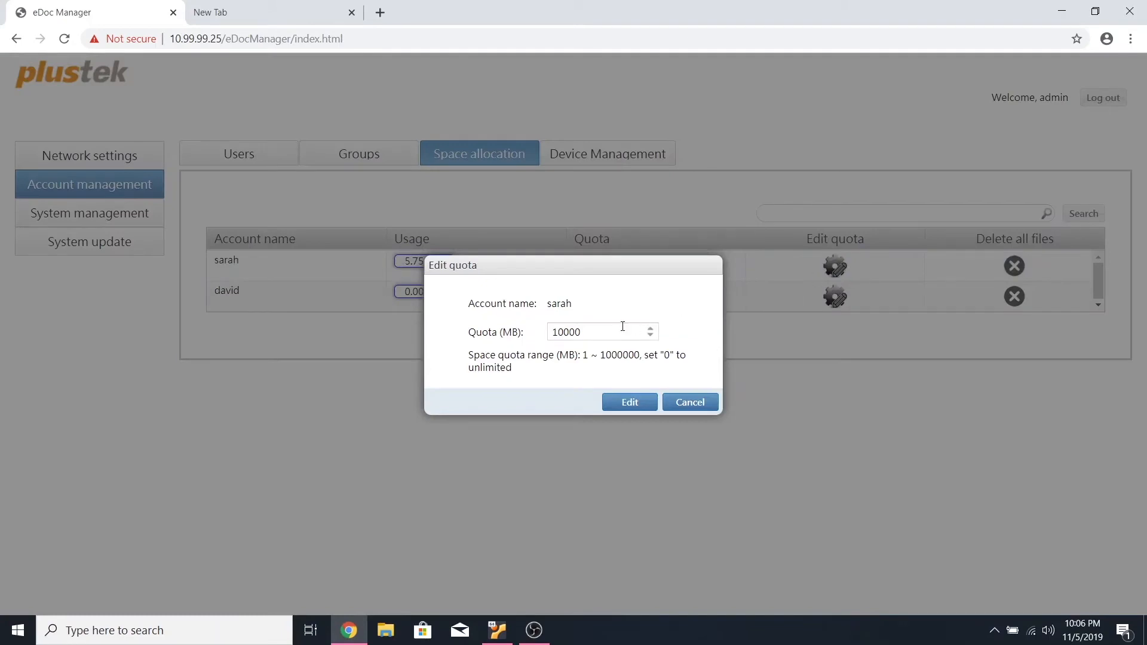
left_click_drag(598, 330, 539, 327)
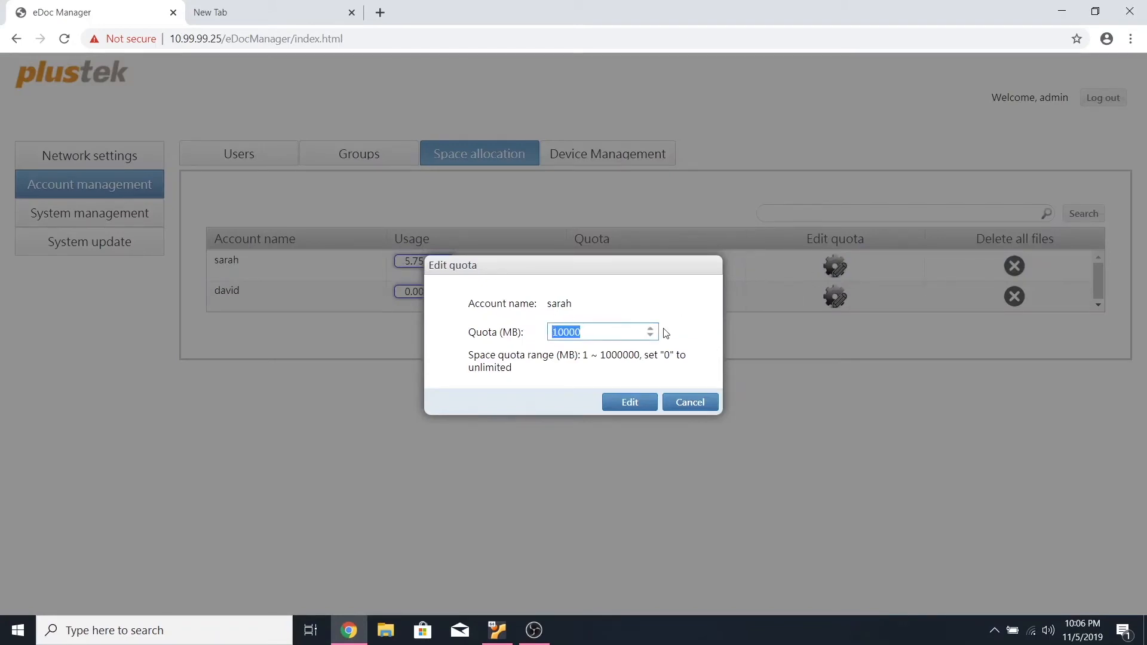
type("0")
left_click(635, 403)
left_click(575, 368)
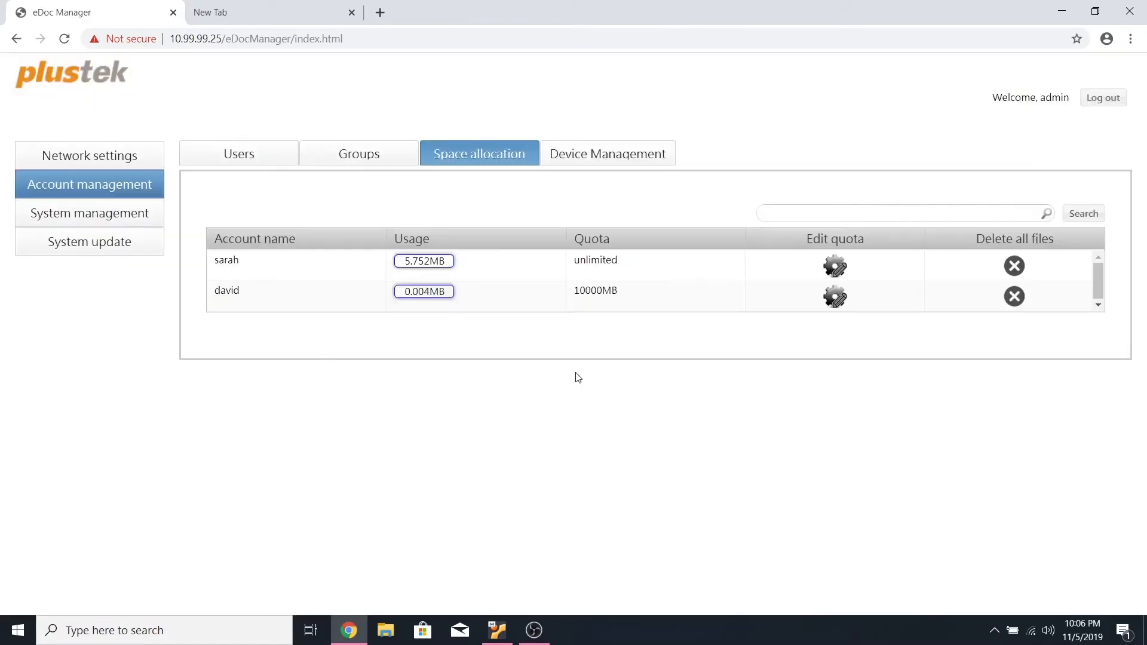
Look at Device Management without adding a login device, then open System management
left_click(625, 161)
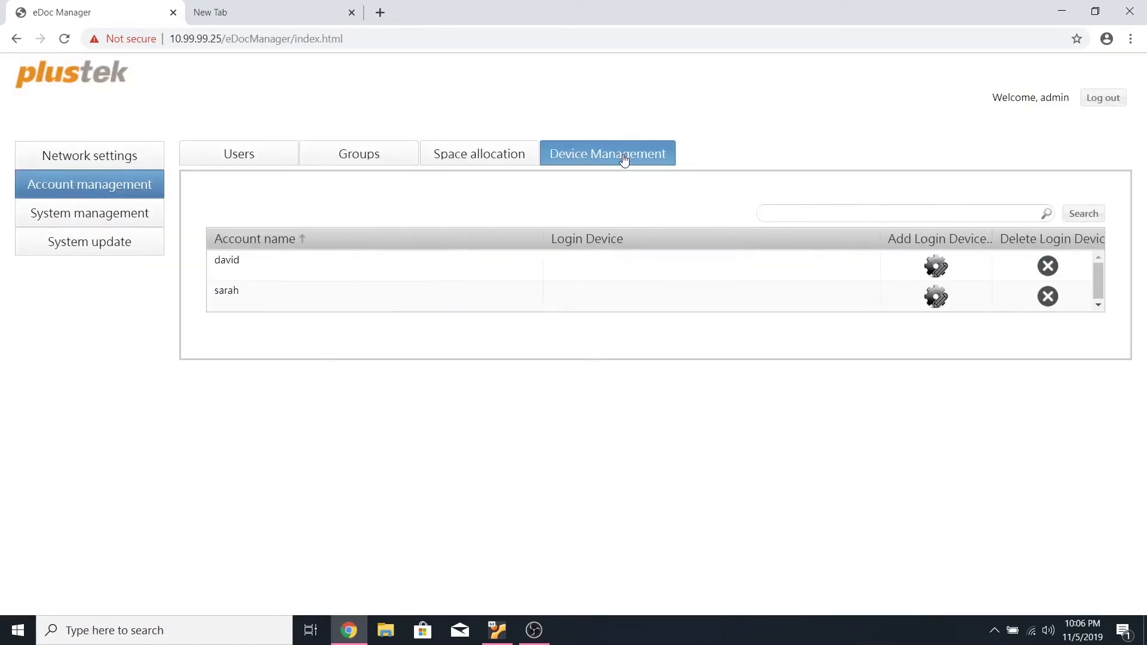
left_click(942, 269)
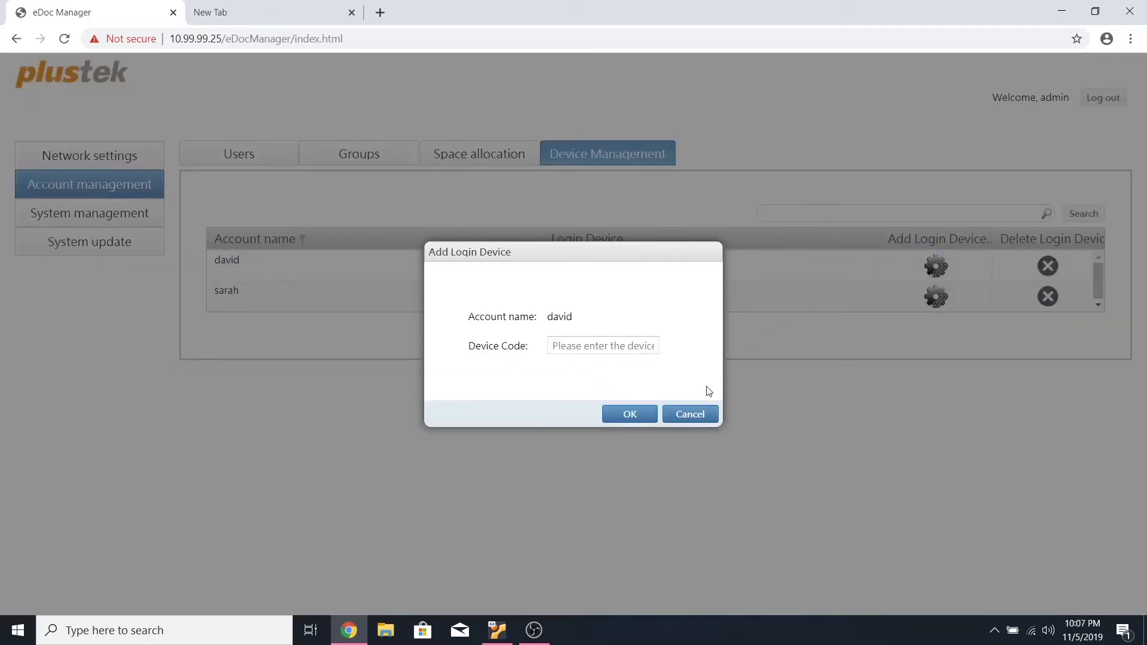
left_click(690, 414)
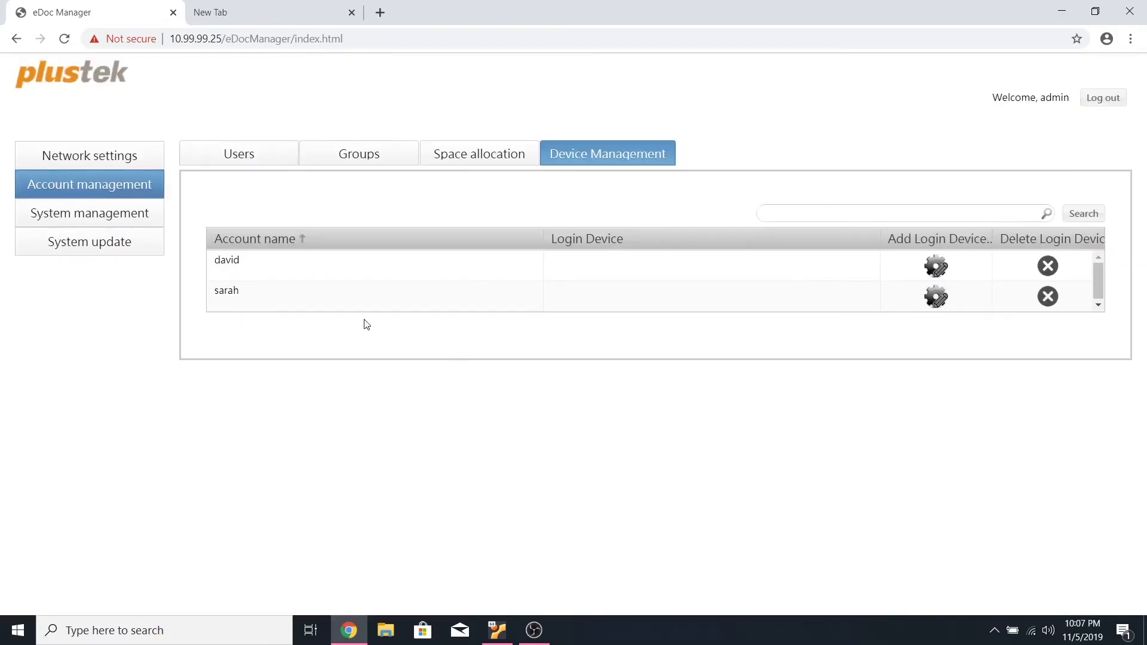
left_click(92, 220)
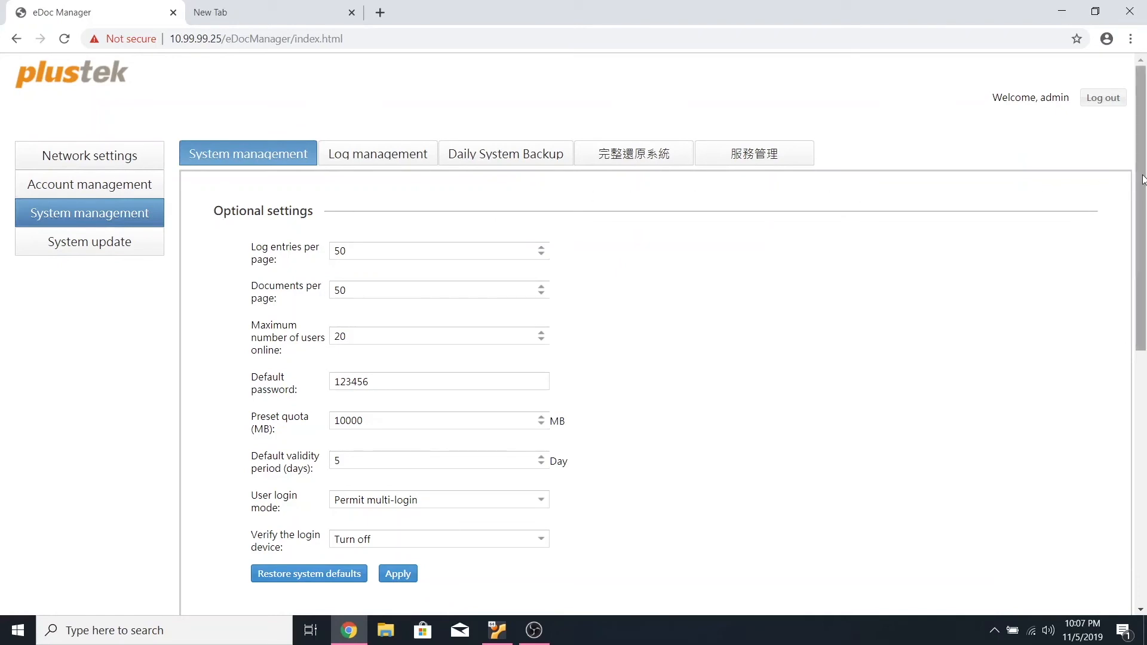
left_click_drag(1142, 179, 1139, 453)
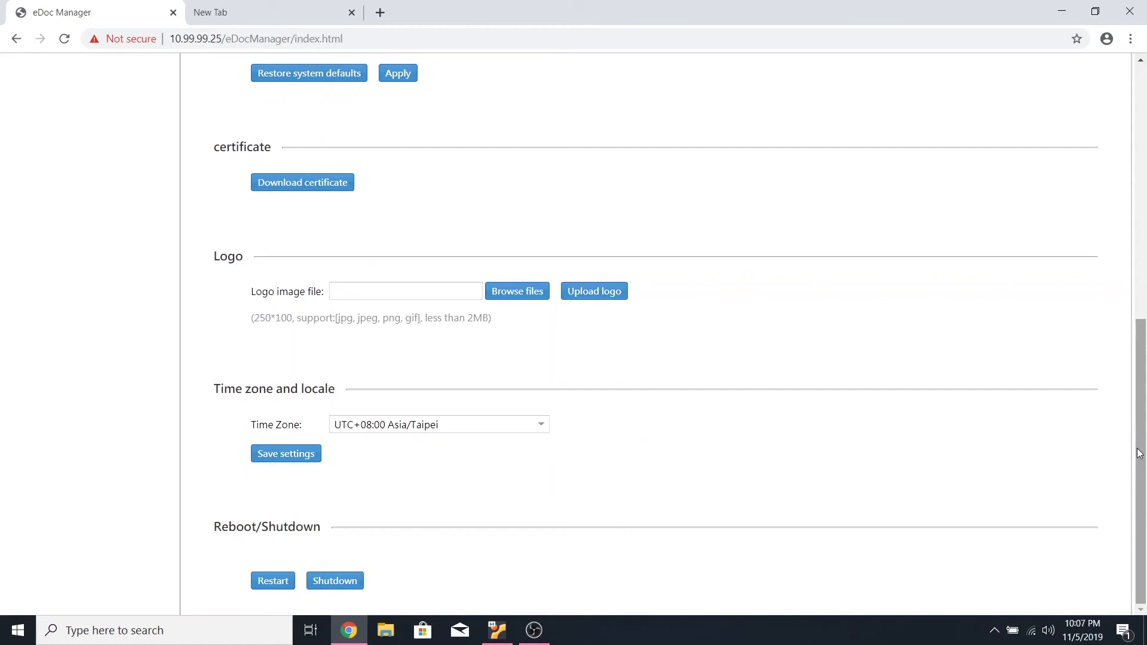
left_click_drag(1139, 453, 1139, 198)
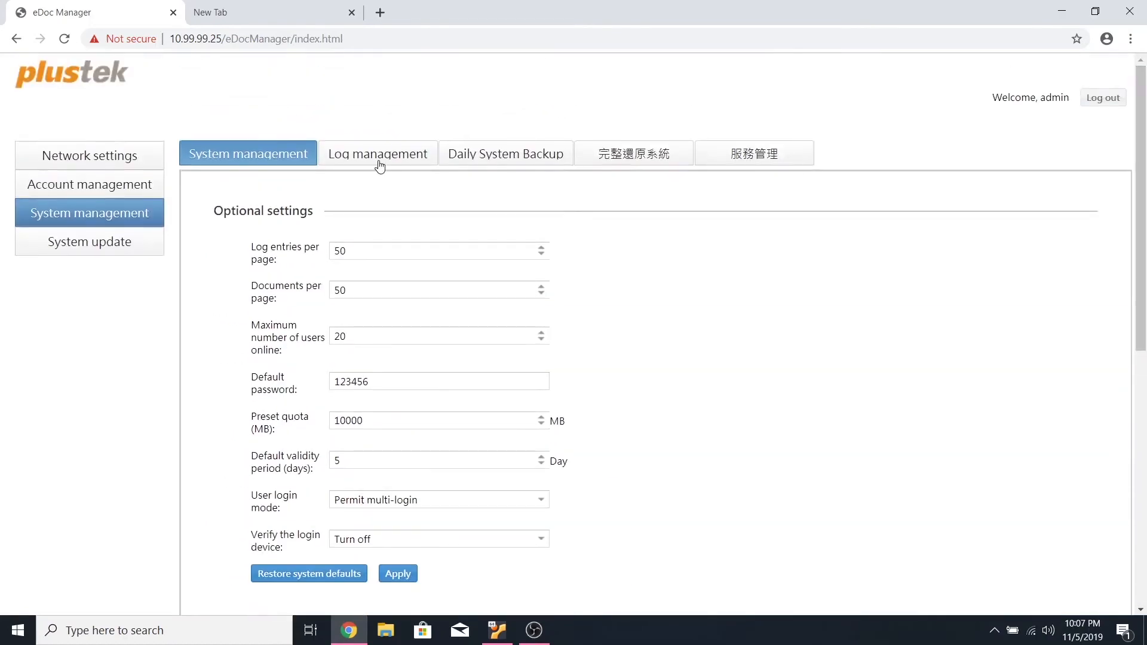
Review the activity log, then view the Daily System Backup settings with scheduled backup off
left_click(379, 163)
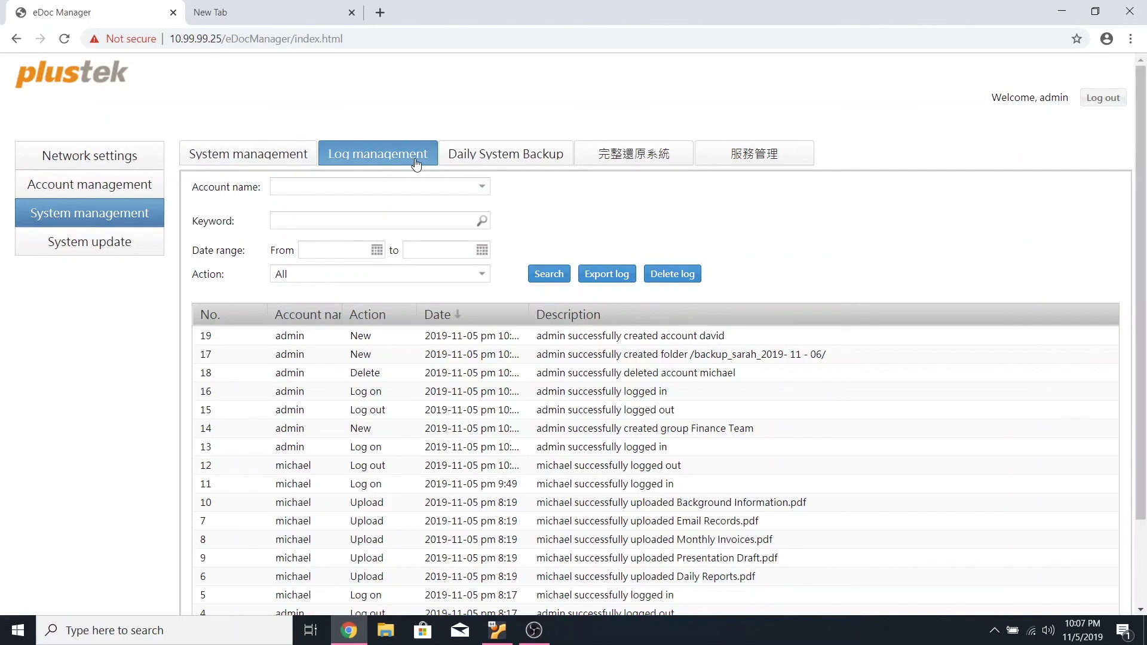
left_click(517, 171)
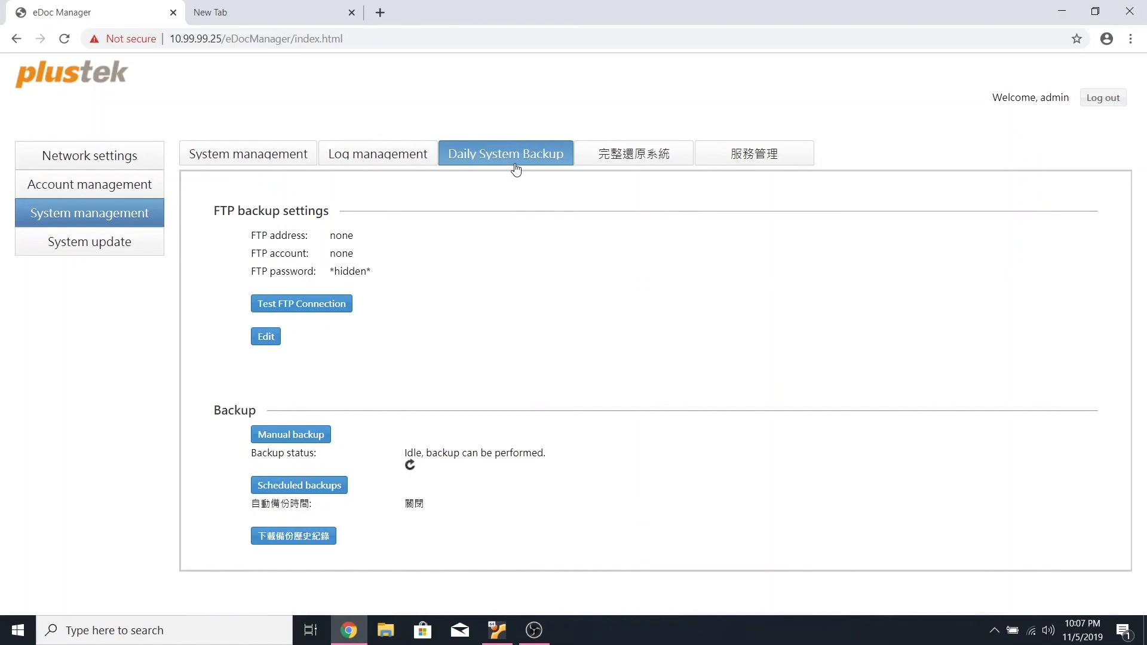
Open System update to see the trial version, firmware v1.1.15 and 2 user licenses
left_click(120, 242)
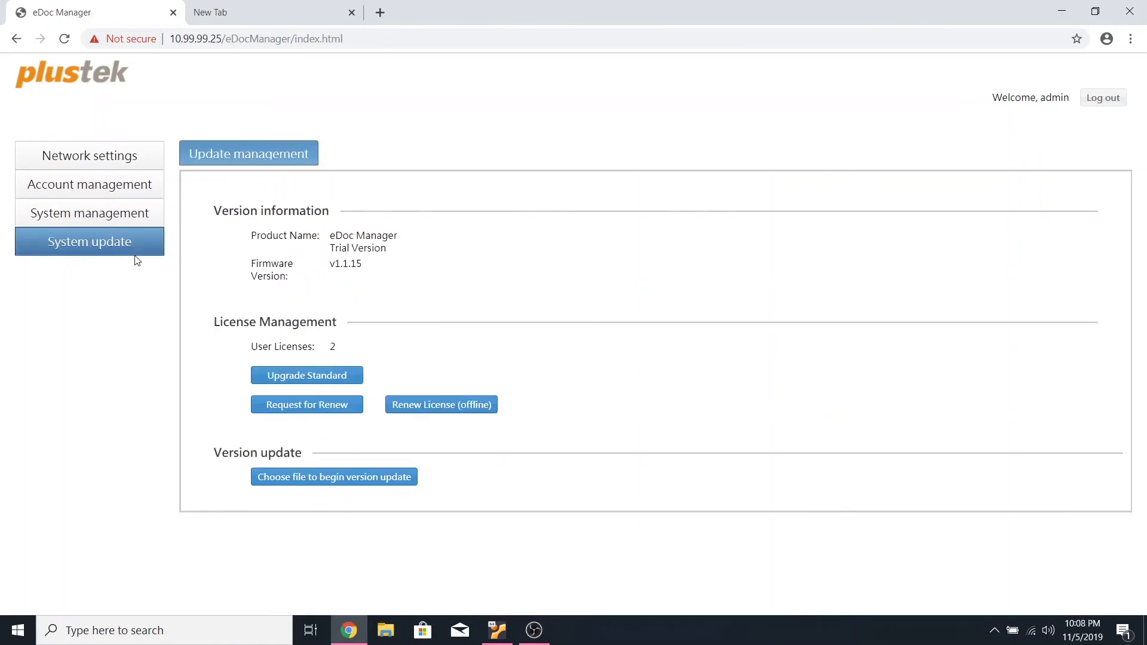